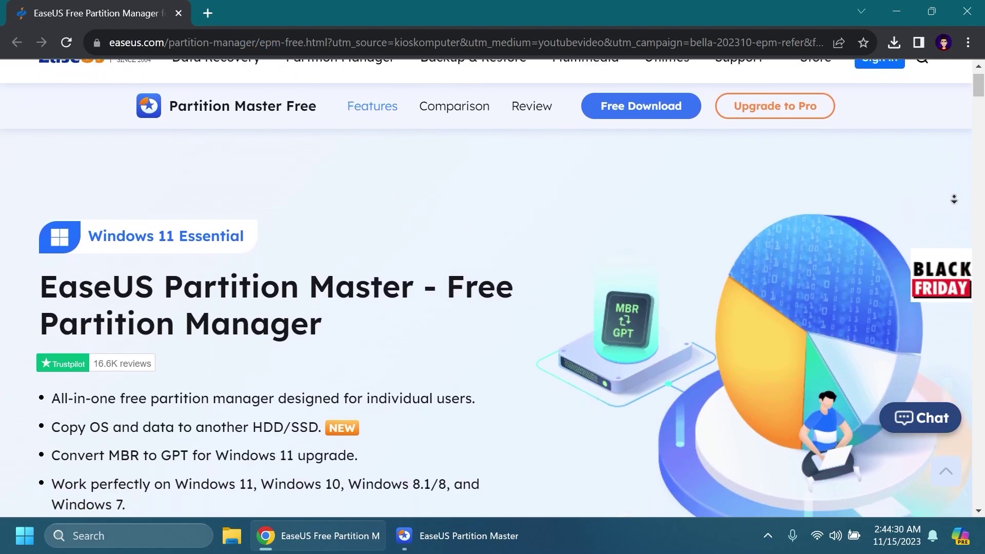
# In EaseUS Partition Master, browse Disk Clone, Disk Converter and Partition Recovery, then cancel formatting C:.
pyautogui.scroll(-1, 954, 199)
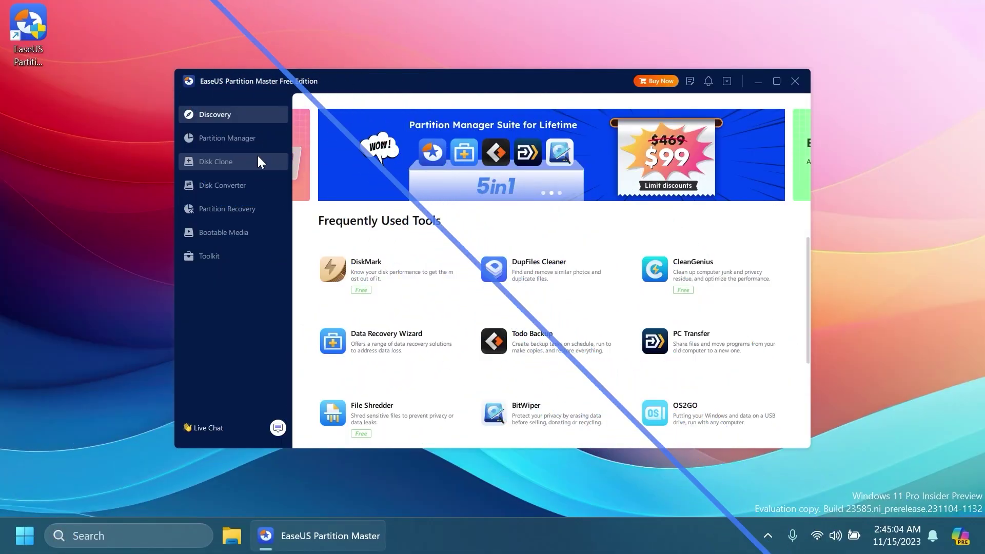
pyautogui.click(225, 141)
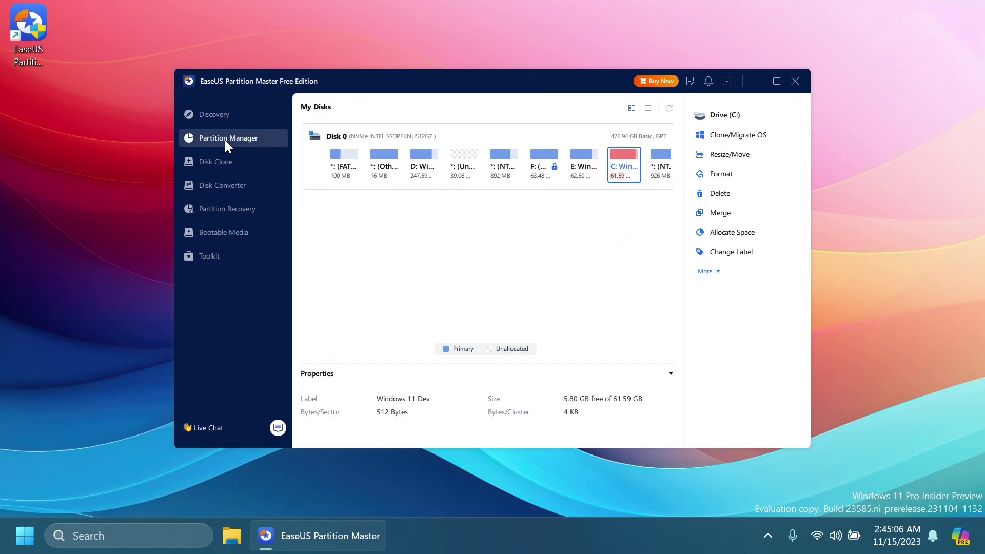
pyautogui.click(219, 160)
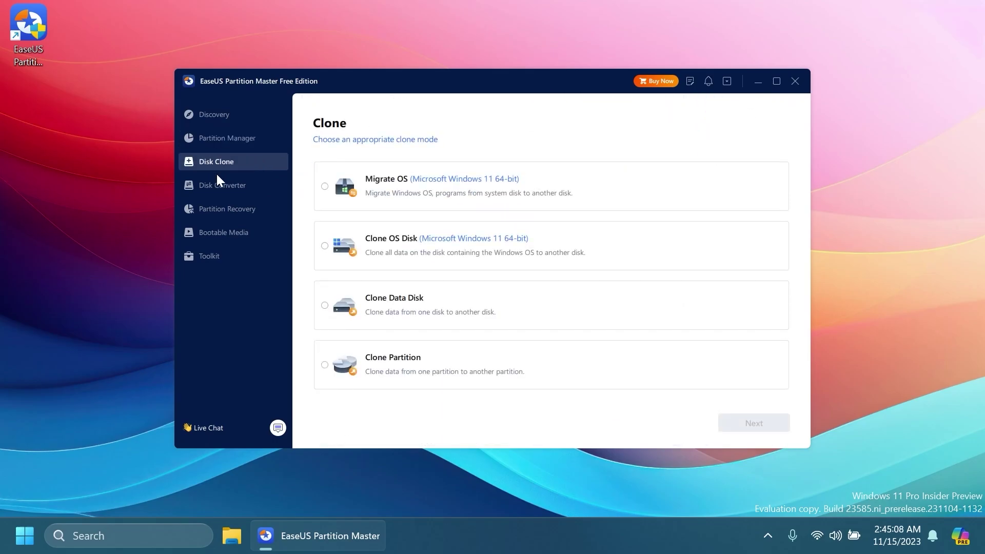
pyautogui.click(221, 189)
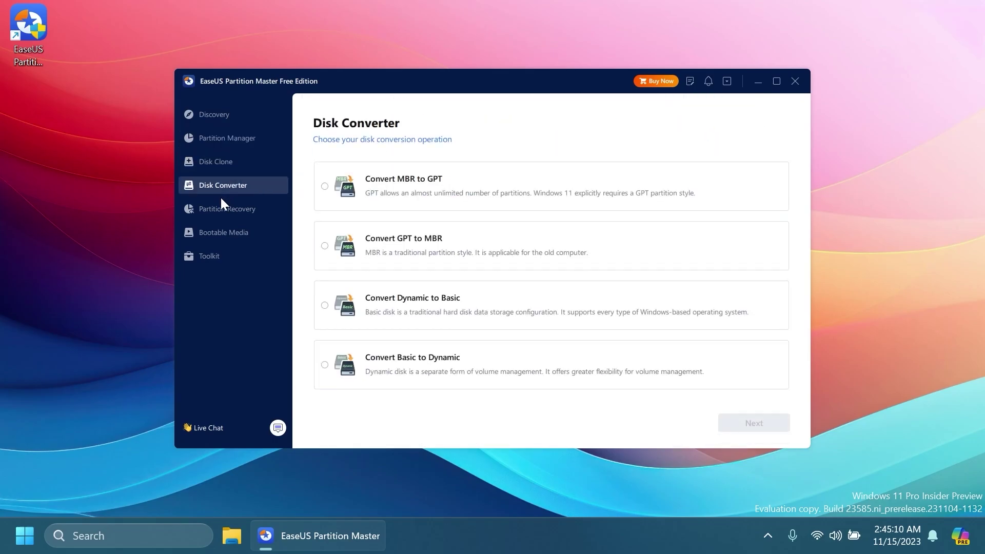
pyautogui.click(221, 206)
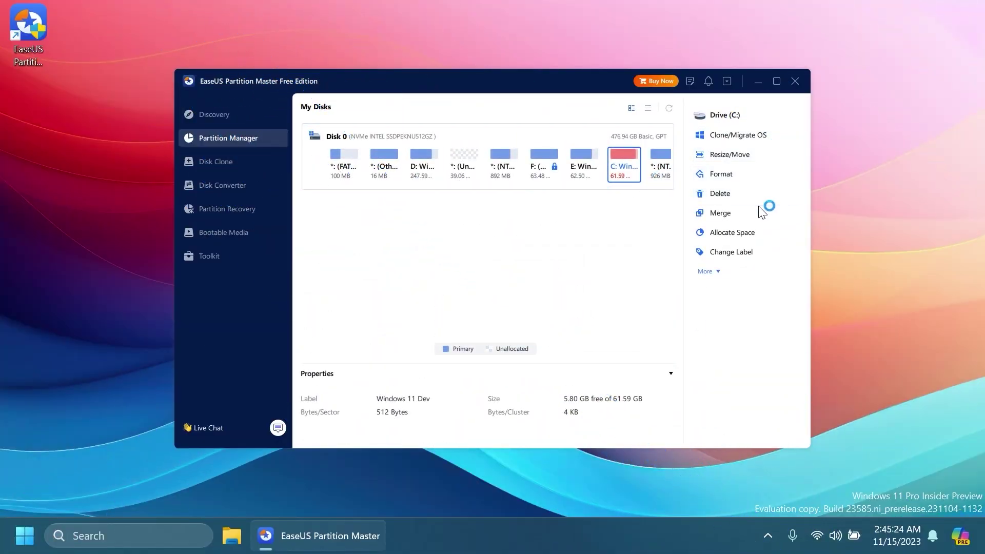
pyautogui.click(751, 176)
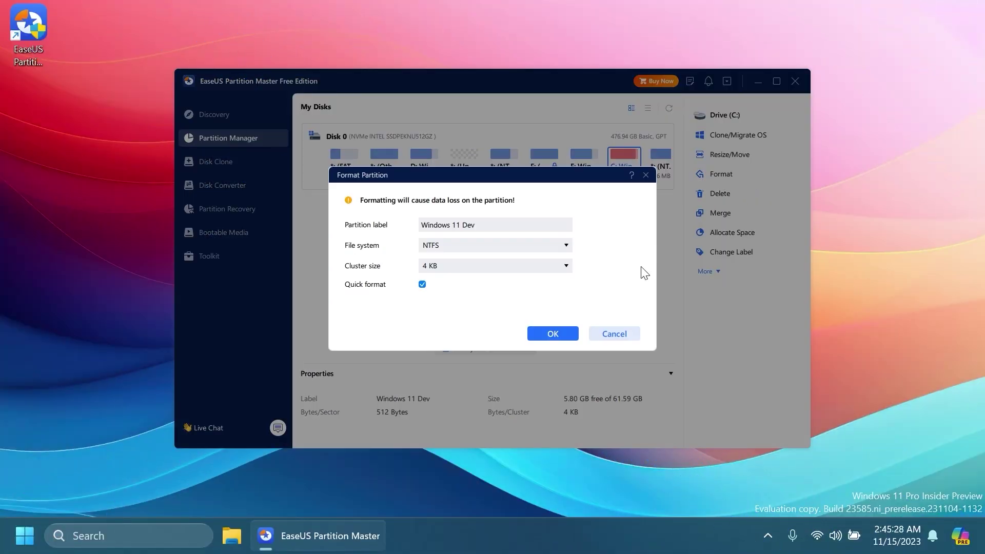
pyautogui.press('Escape')
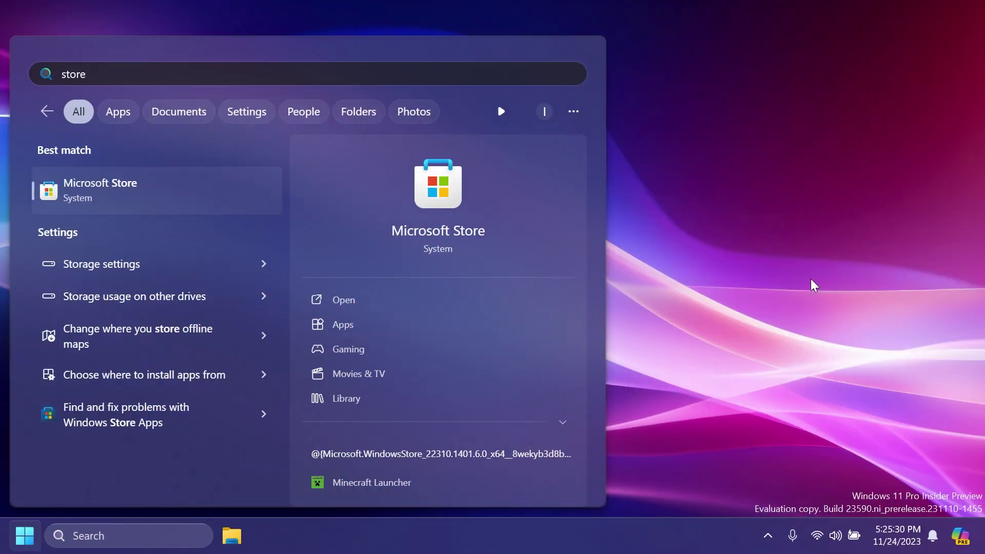
# Launch Microsoft Store and run Get updates in the Library to list pending updates.
pyautogui.press('Return')
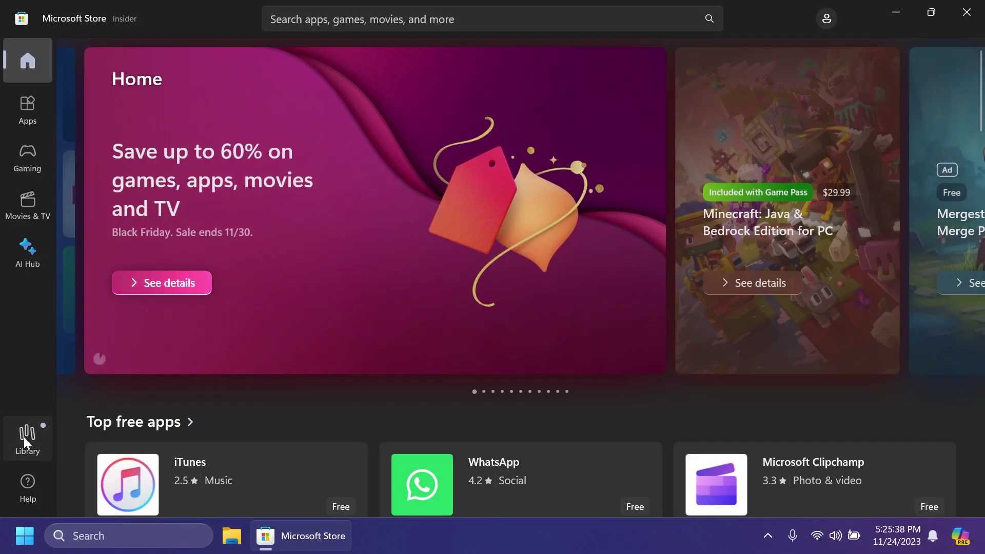
pyautogui.click(26, 437)
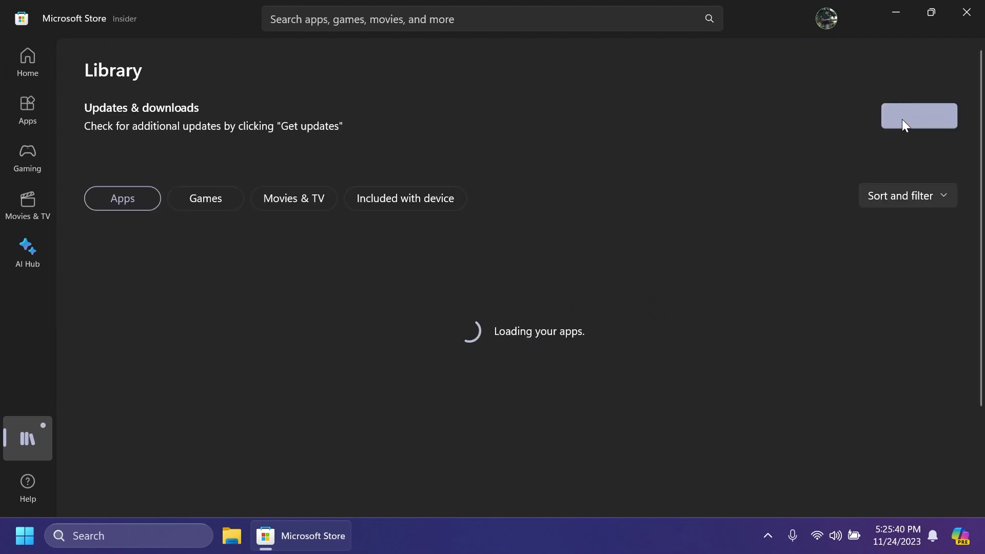
pyautogui.click(902, 120)
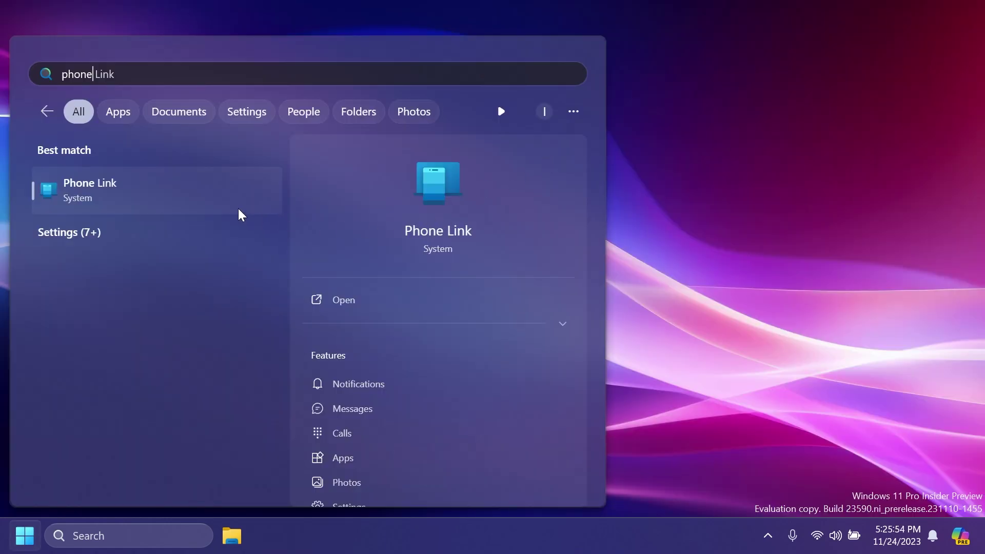
# Open the App settings page for Phone Link from its Start search result.
pyautogui.rightClick(136, 191)
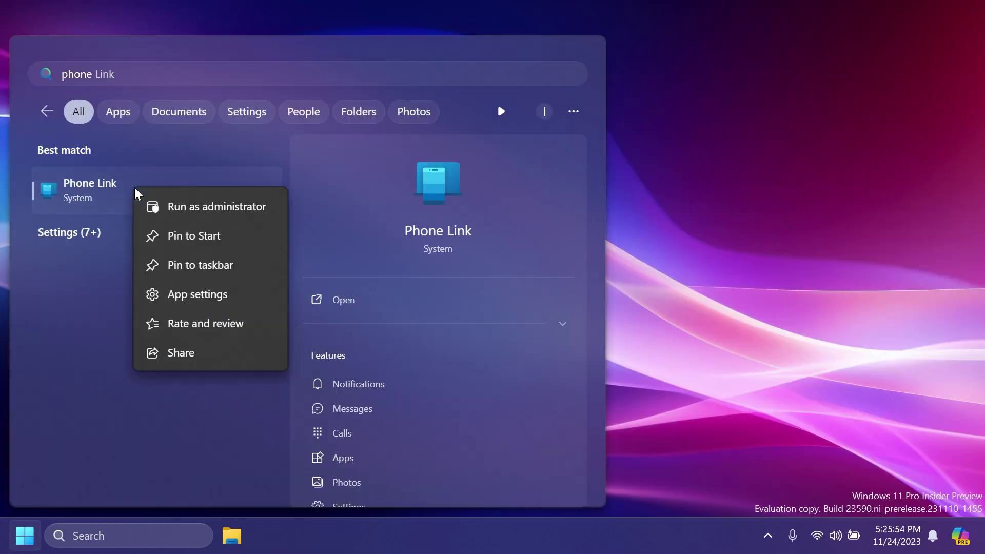
pyautogui.click(191, 293)
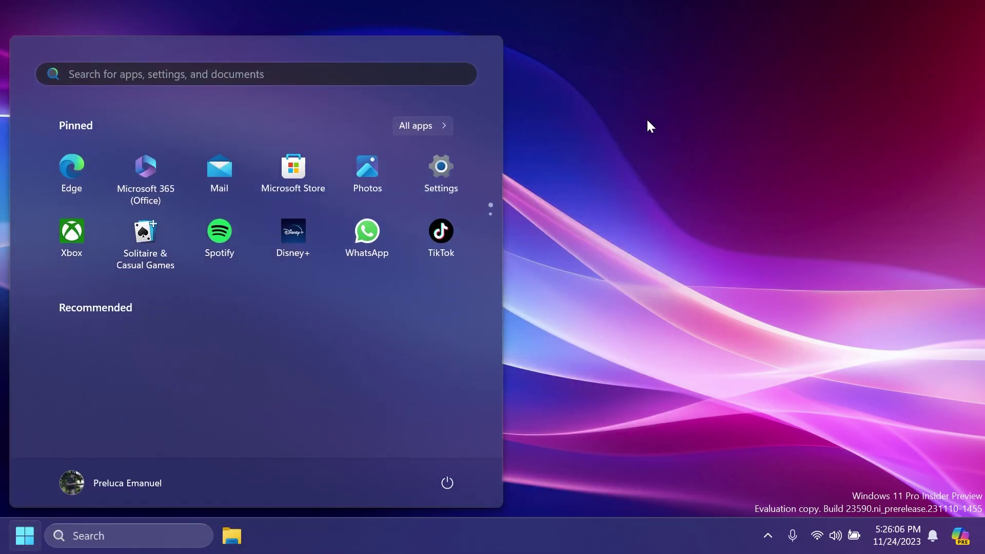
# Search 'phone' to launch Phone Link and close the What's New tour.
pyautogui.write('phone')
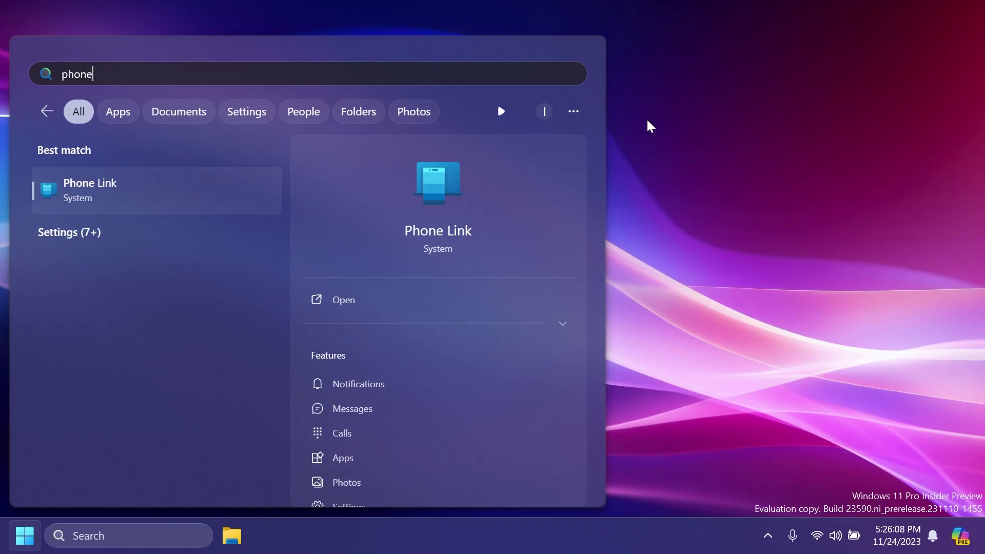
pyautogui.press('Return')
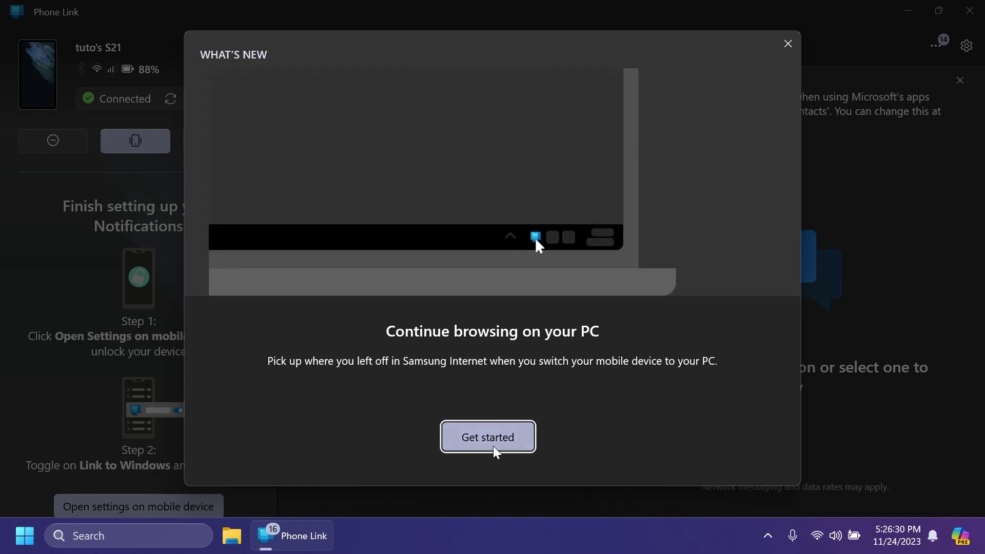
pyautogui.click(786, 44)
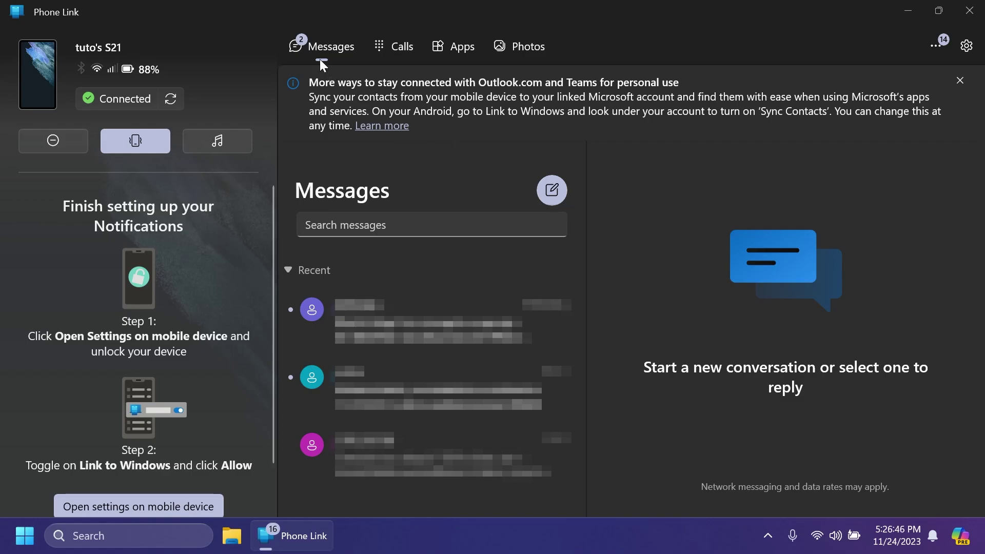
# Switch Phone Link to the Calls page.
pyautogui.click(393, 49)
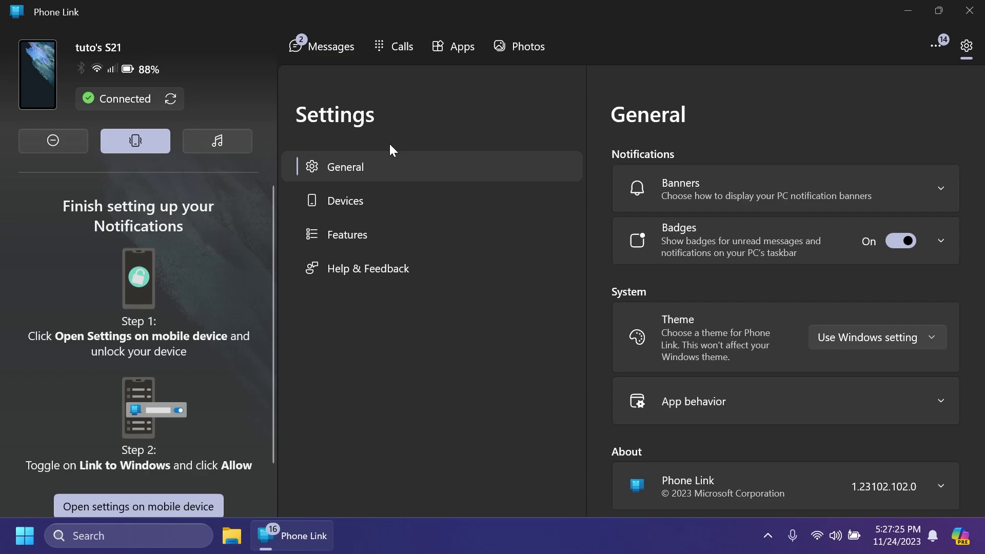
# Scroll through the Features toggles including Instant Hotspot, then view the Devices page with the default phone.
pyautogui.click(366, 234)
pyautogui.click(441, 179)
pyautogui.scroll(-3, 783, 217)
pyautogui.scroll(3, 784, 219)
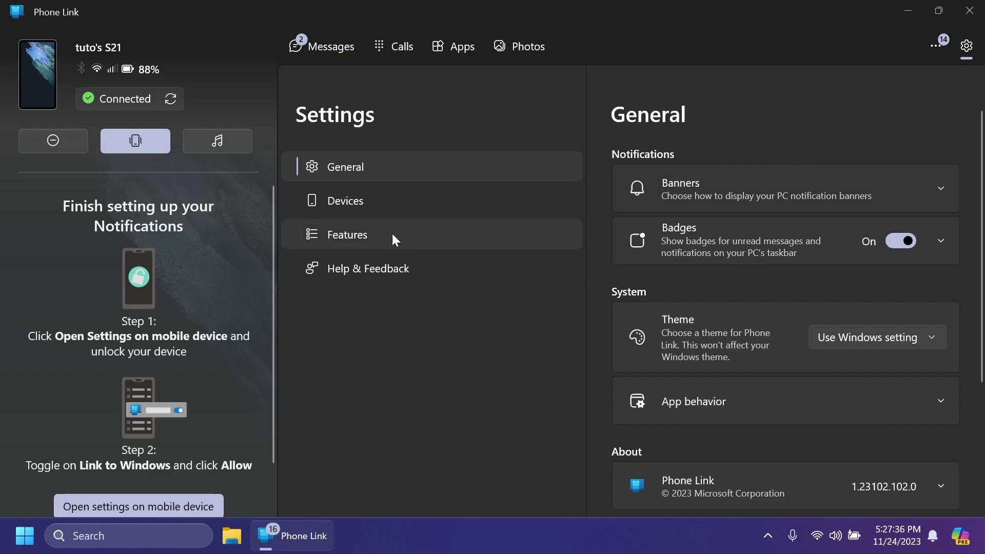
pyautogui.click(372, 235)
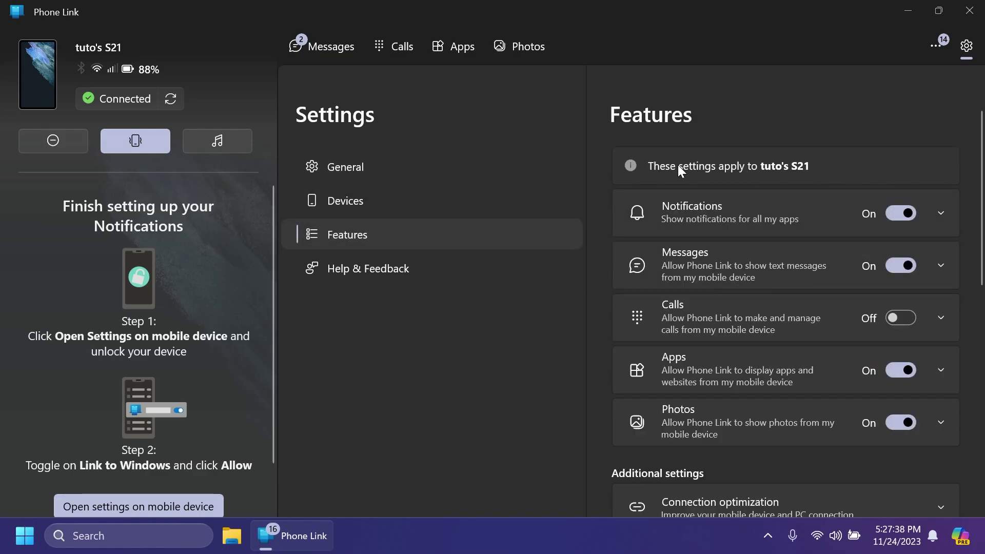
pyautogui.scroll(-2, 713, 226)
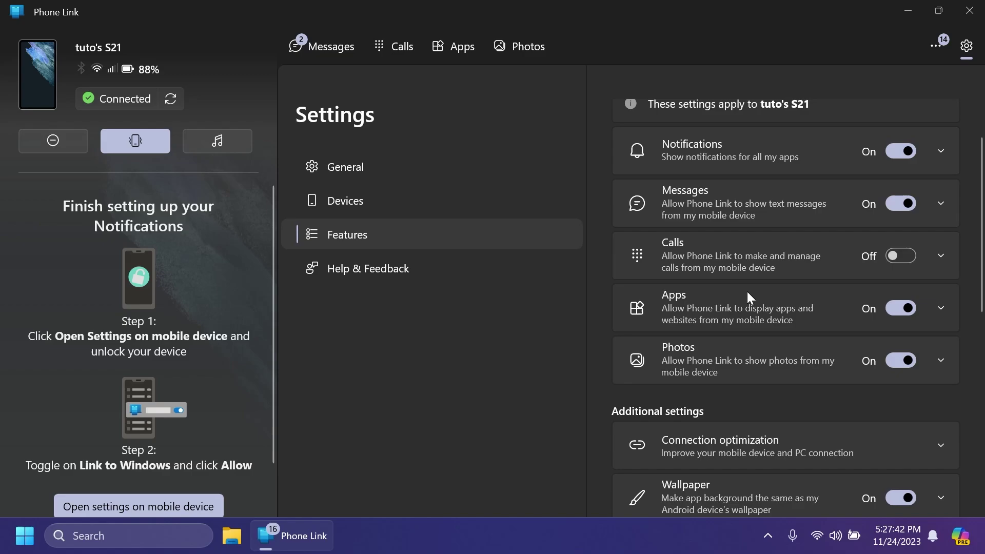
pyautogui.scroll(-6, 746, 292)
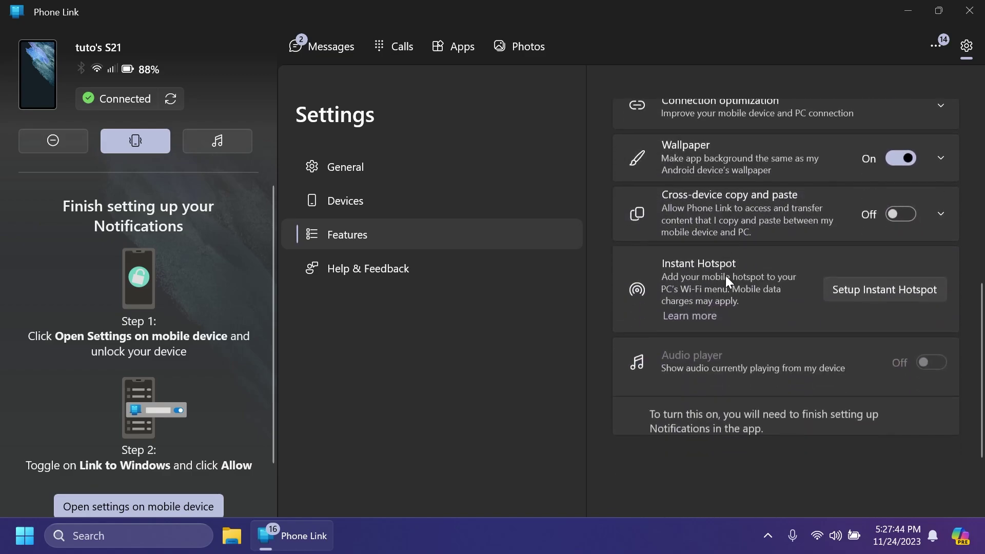
pyautogui.scroll(-3, 726, 275)
pyautogui.scroll(5, 725, 274)
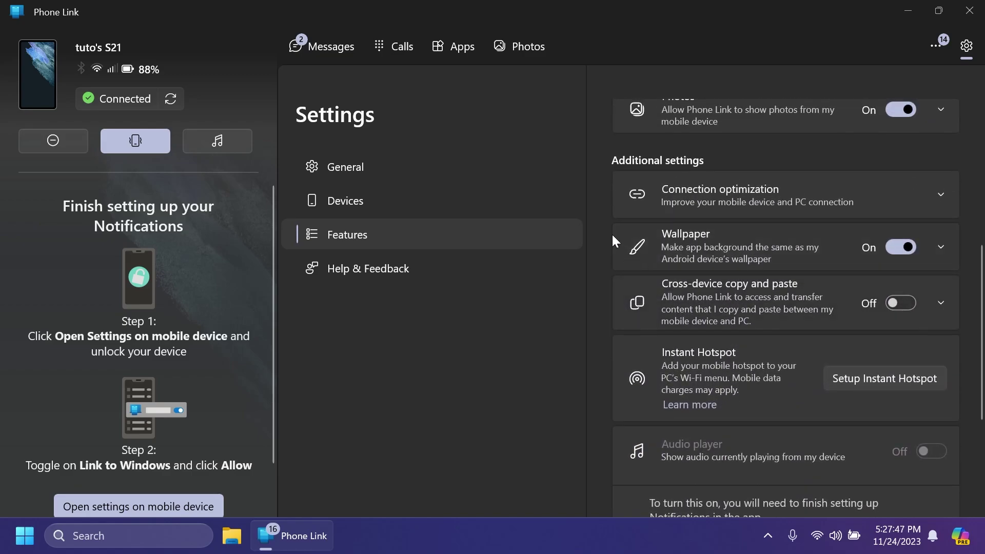
pyautogui.click(377, 207)
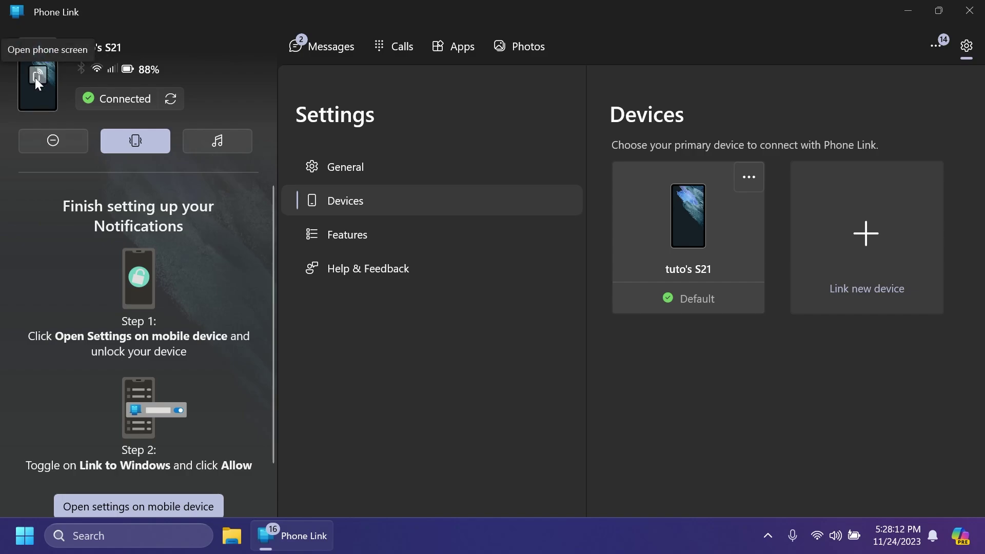
pyautogui.click(36, 83)
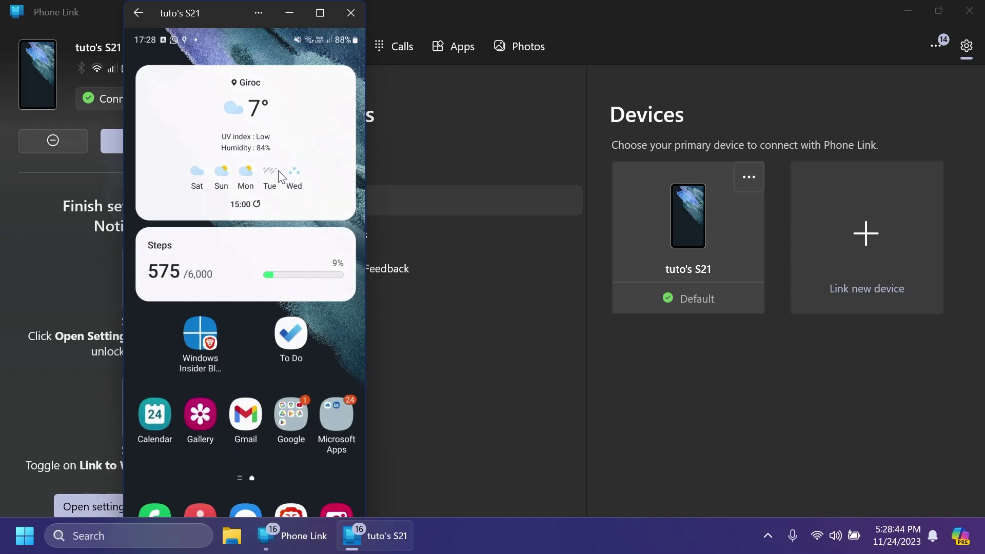
pyautogui.scroll(-2, 288, 301)
pyautogui.scroll(2, 250, 406)
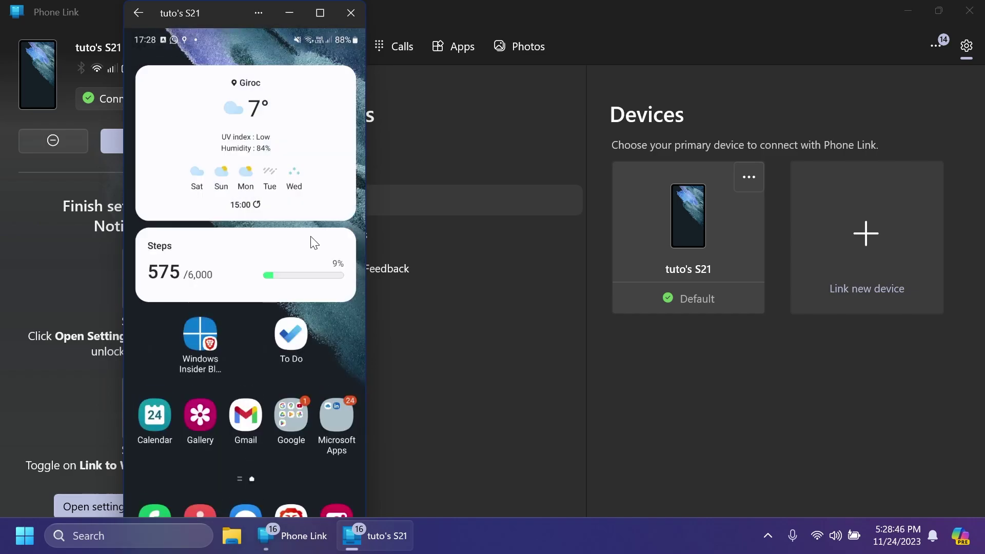
pyautogui.click(352, 14)
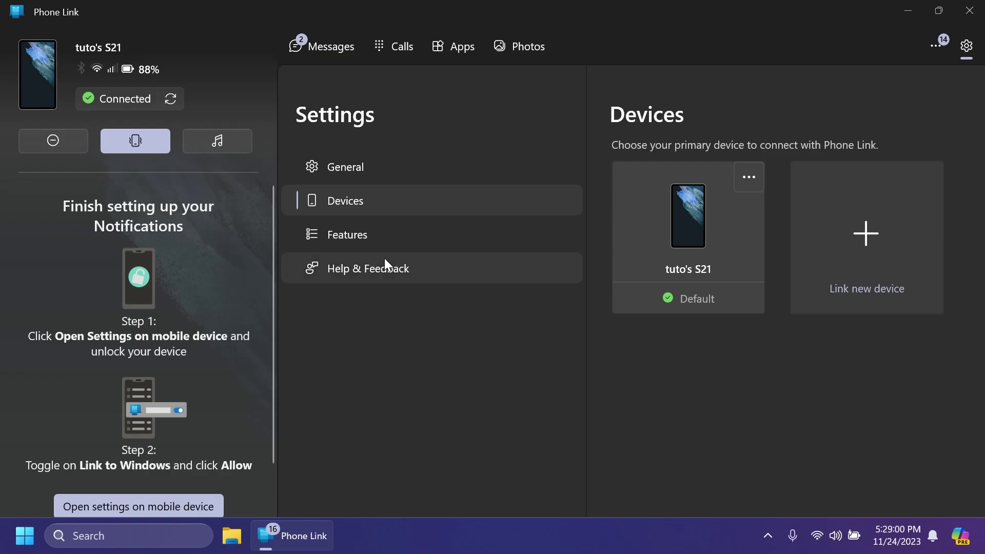
# Look over the General and Help & Feedback settings, then return to Messages.
pyautogui.click(372, 169)
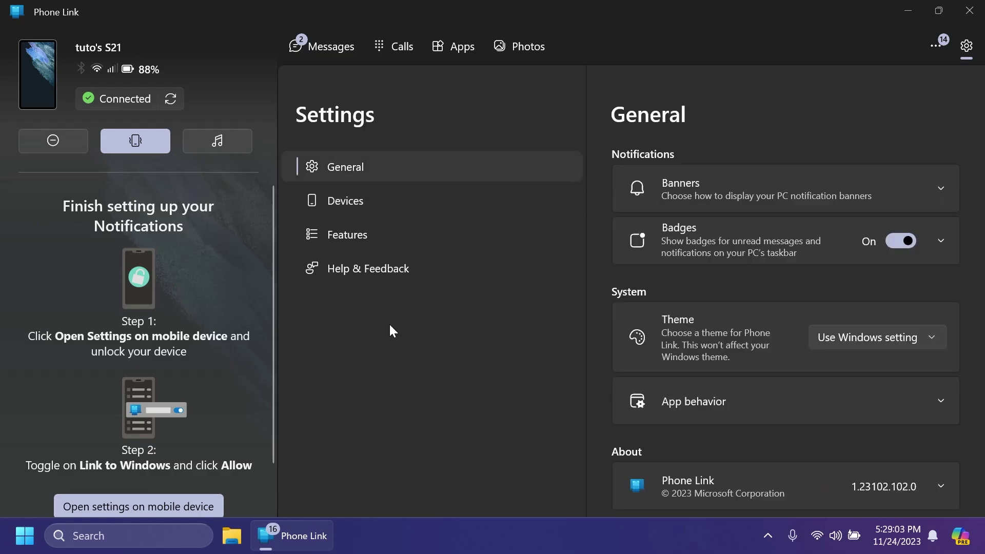
pyautogui.click(394, 270)
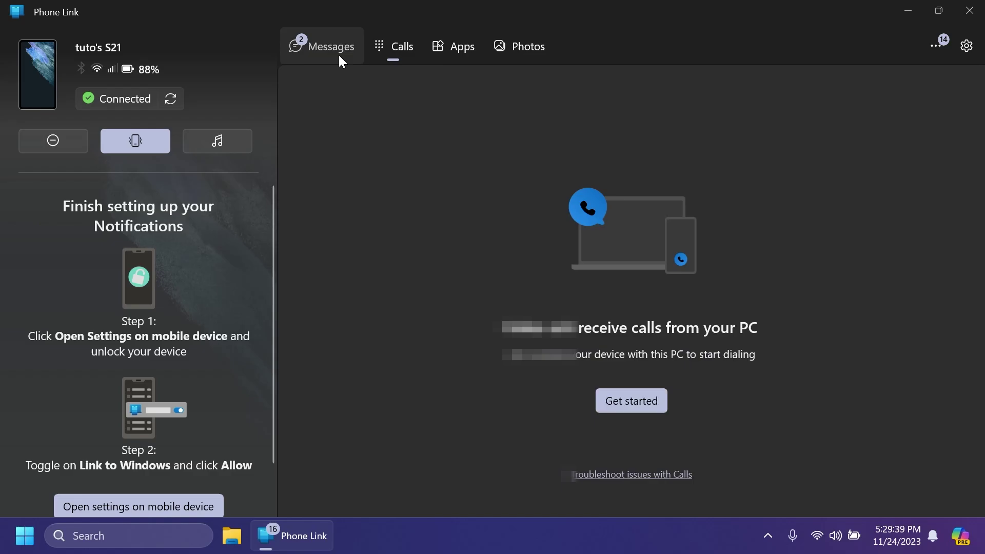
pyautogui.click(338, 52)
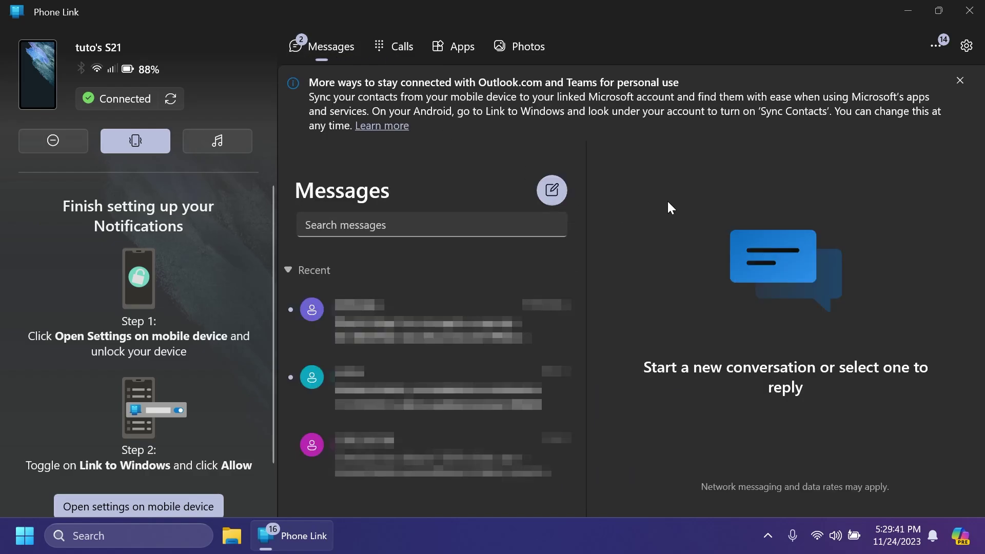
# Start Instant Hotspot setup from the ... menu and begin the Bluetooth permissions setup.
pyautogui.click(935, 45)
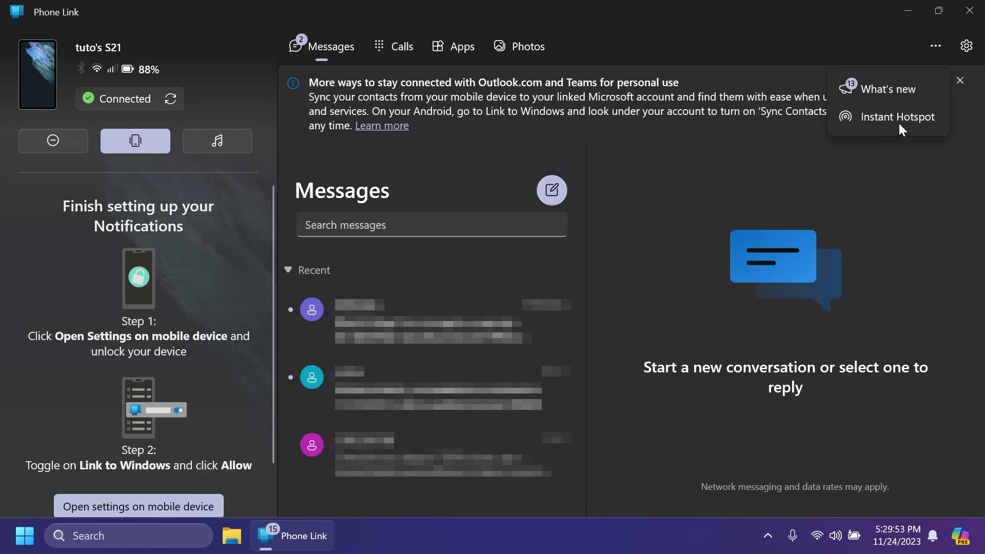
pyautogui.click(899, 122)
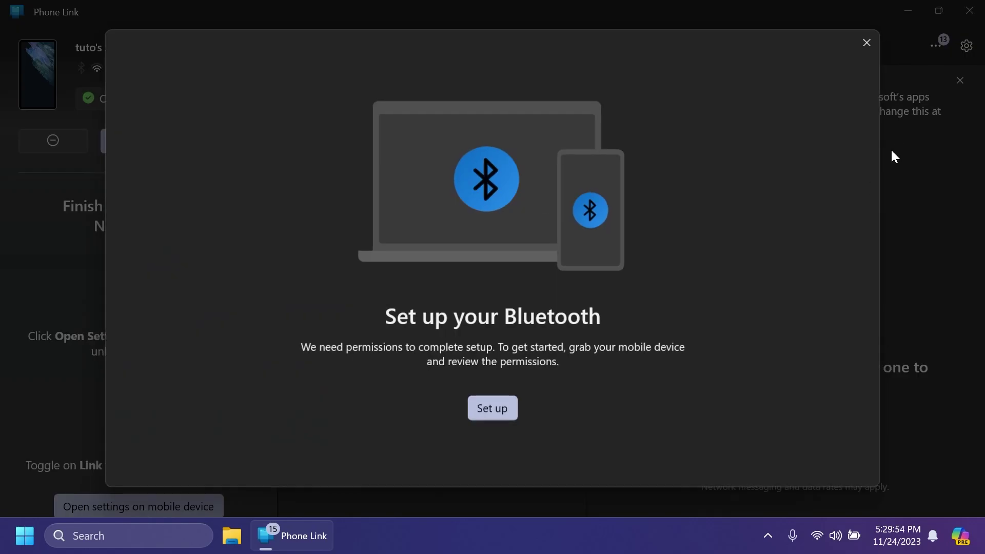
pyautogui.click(490, 406)
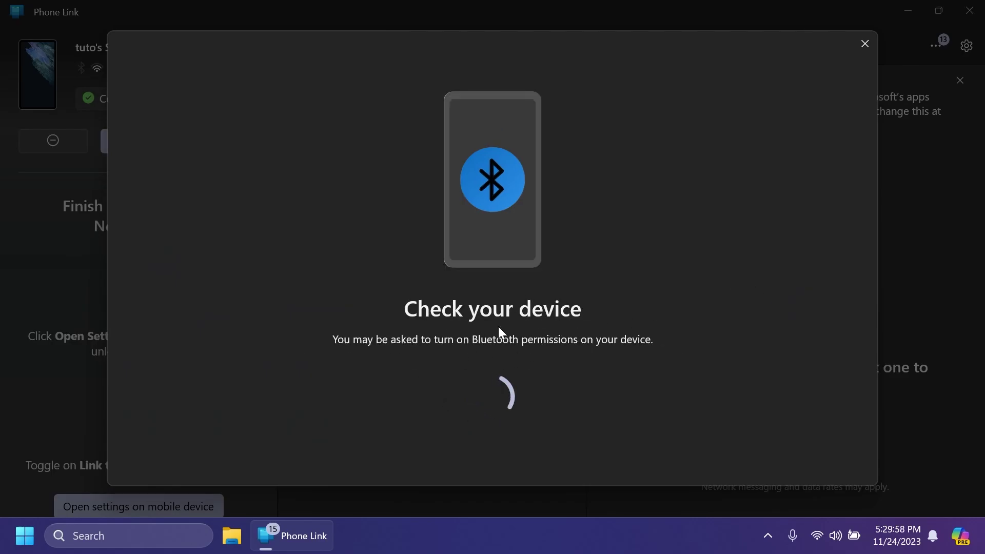